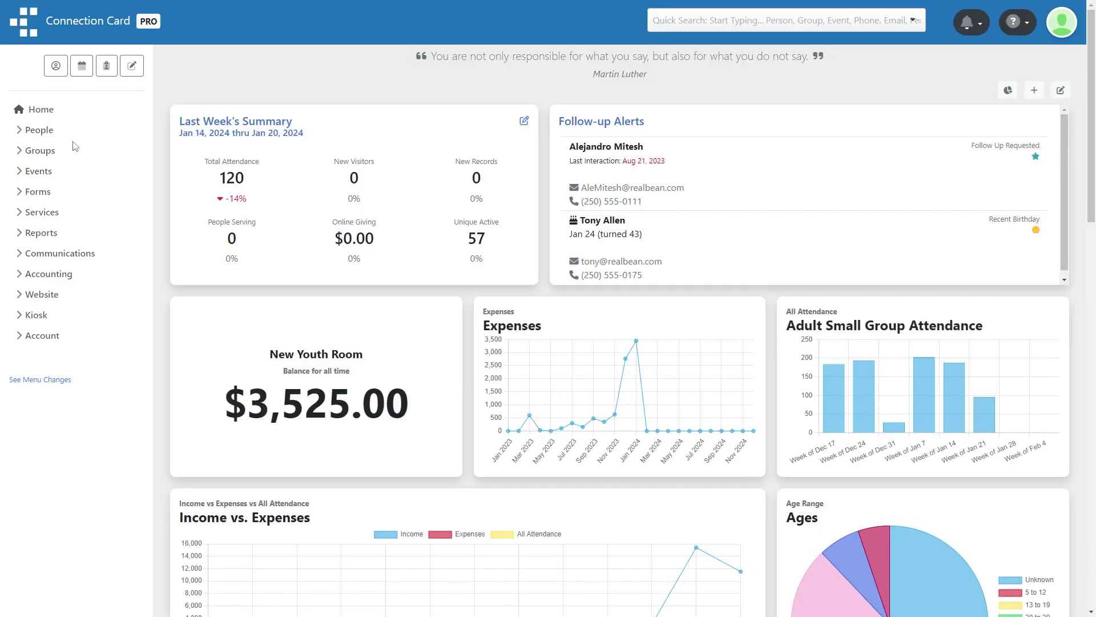
- Expand the People section in the left sidebar
left_click(45, 131)
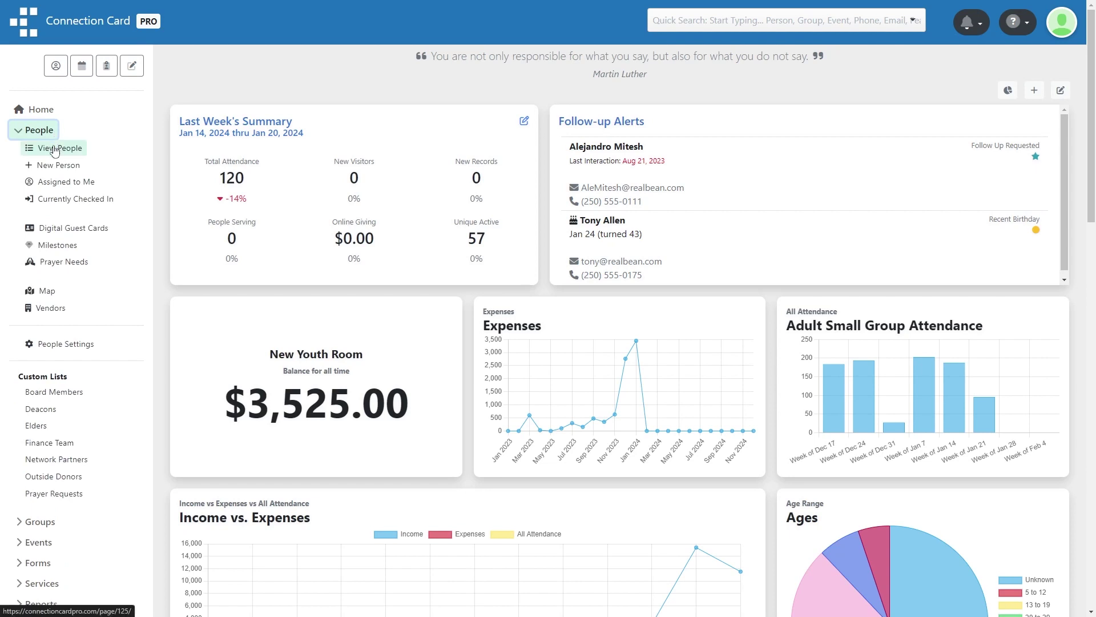
left_click(54, 150)
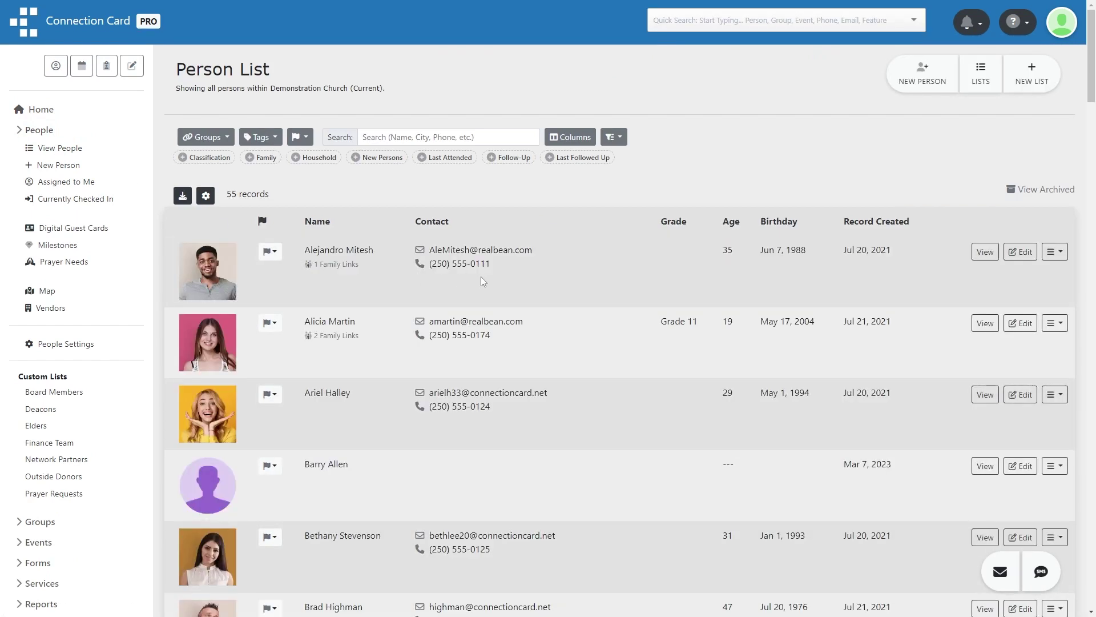
scroll(481, 277, "down", 3)
scroll(477, 275, "down", 4)
left_click(433, 319)
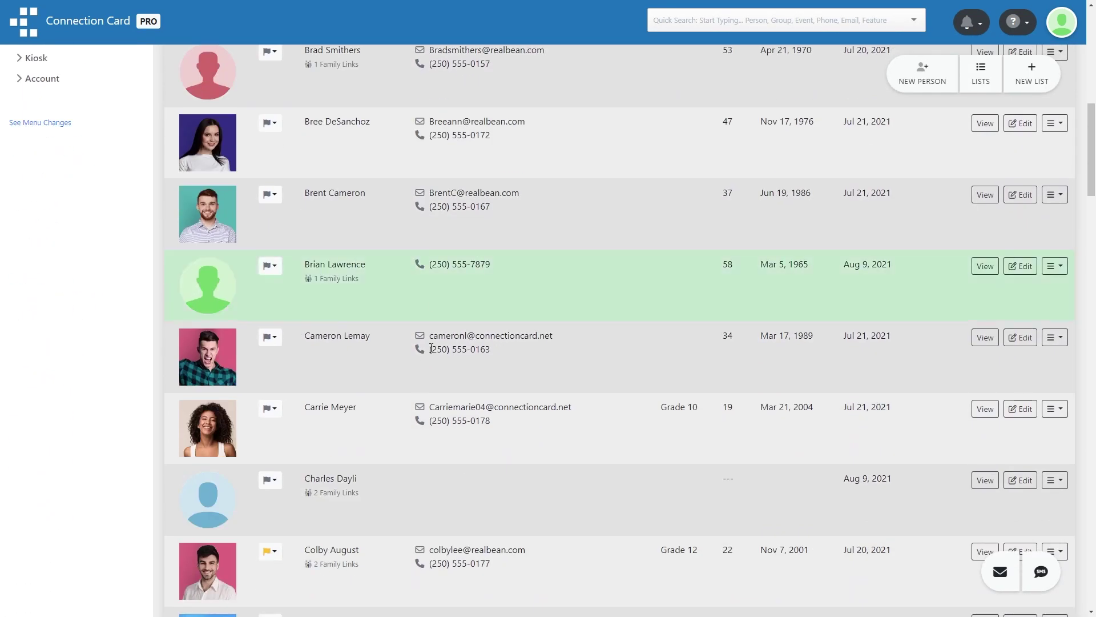
left_click(448, 427)
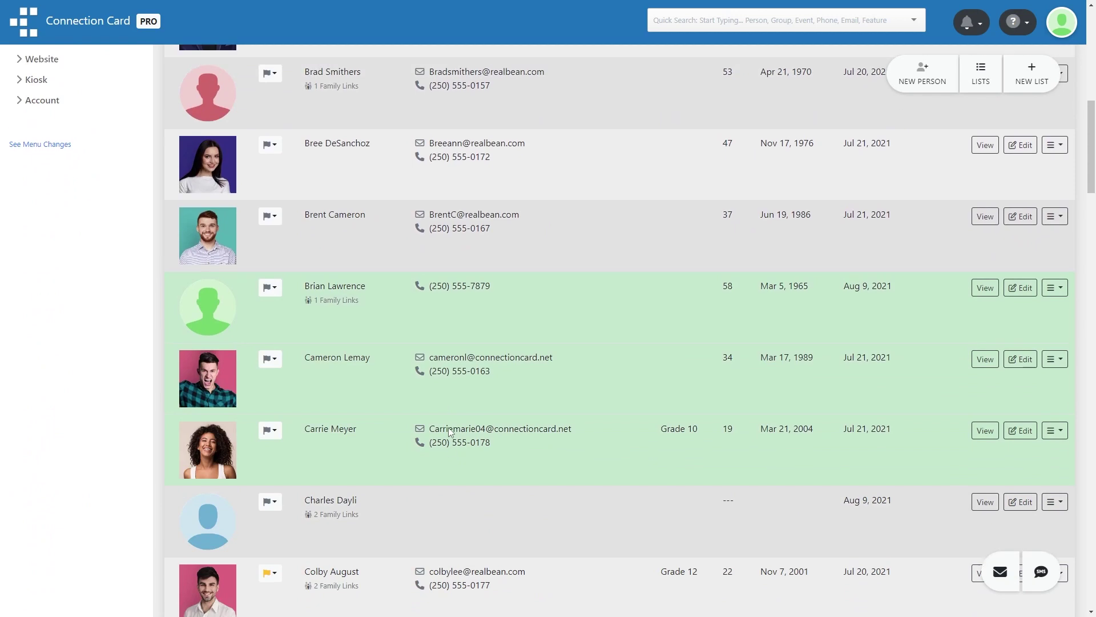
scroll(448, 428, "up", 7)
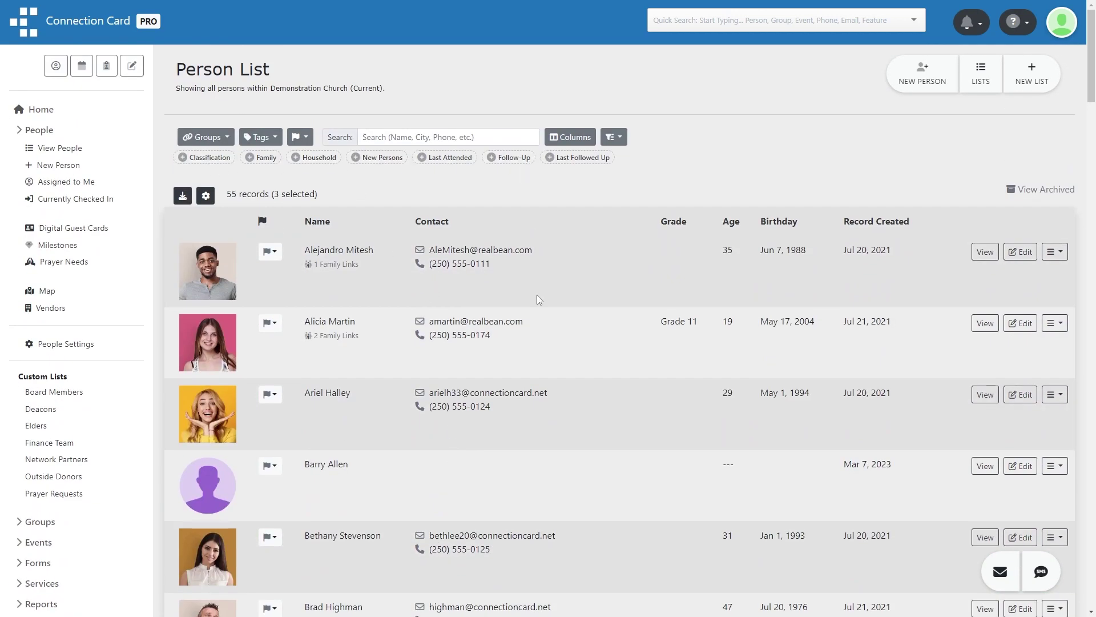
scroll(532, 299, "down", 2)
scroll(518, 297, "down", 3)
scroll(517, 296, "down", 4)
scroll(514, 299, "down", 2)
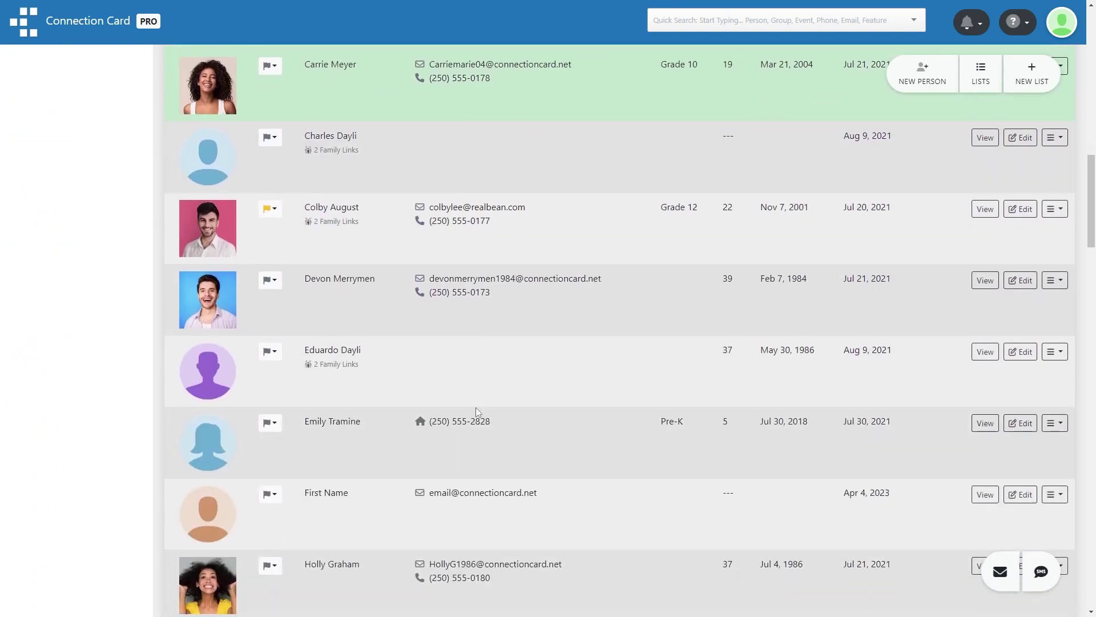
scroll(489, 358, "down", 4)
scroll(488, 347, "down", 4)
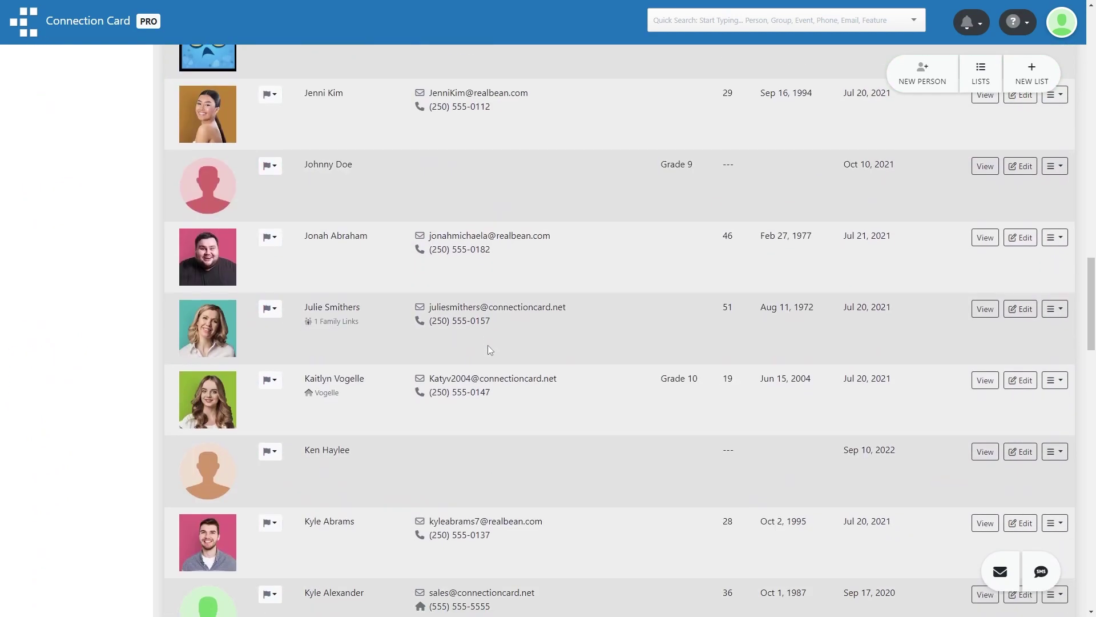
scroll(488, 345, "down", 4)
scroll(488, 345, "down", 5)
scroll(485, 342, "down", 5)
scroll(479, 337, "down", 6)
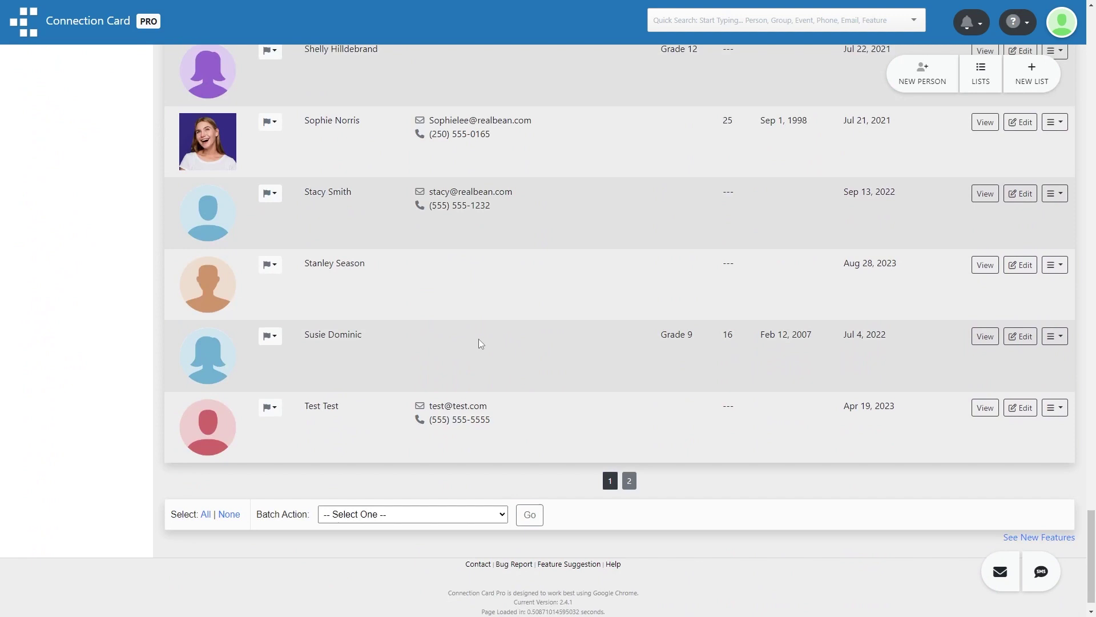
- Batch-add the selected people to the Adults 31-69 group
left_click(420, 488)
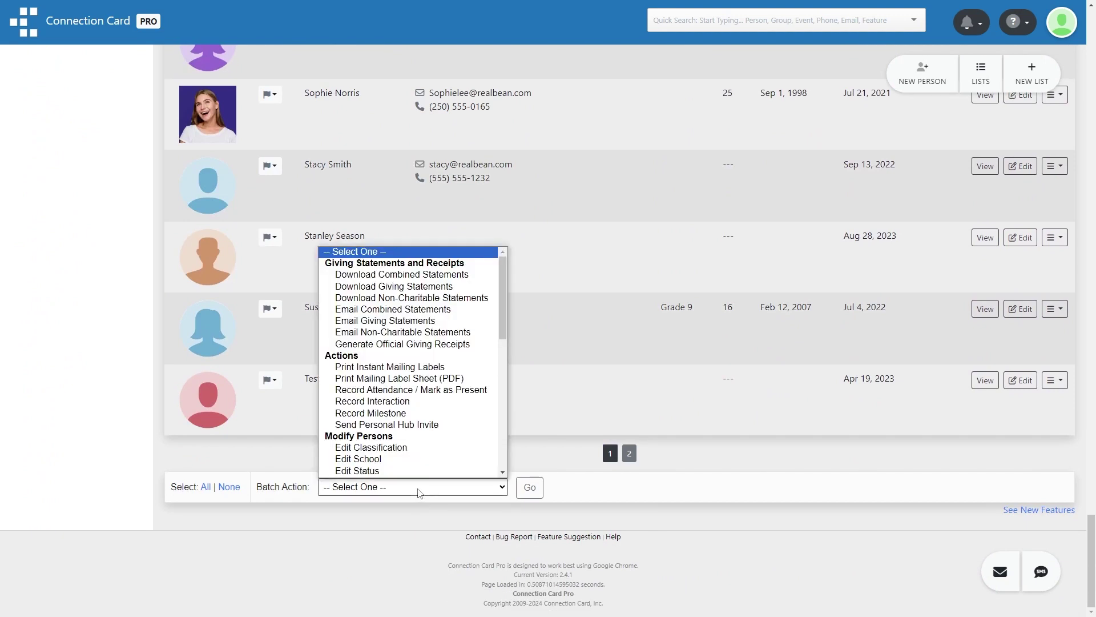
scroll(423, 368, "down", 5)
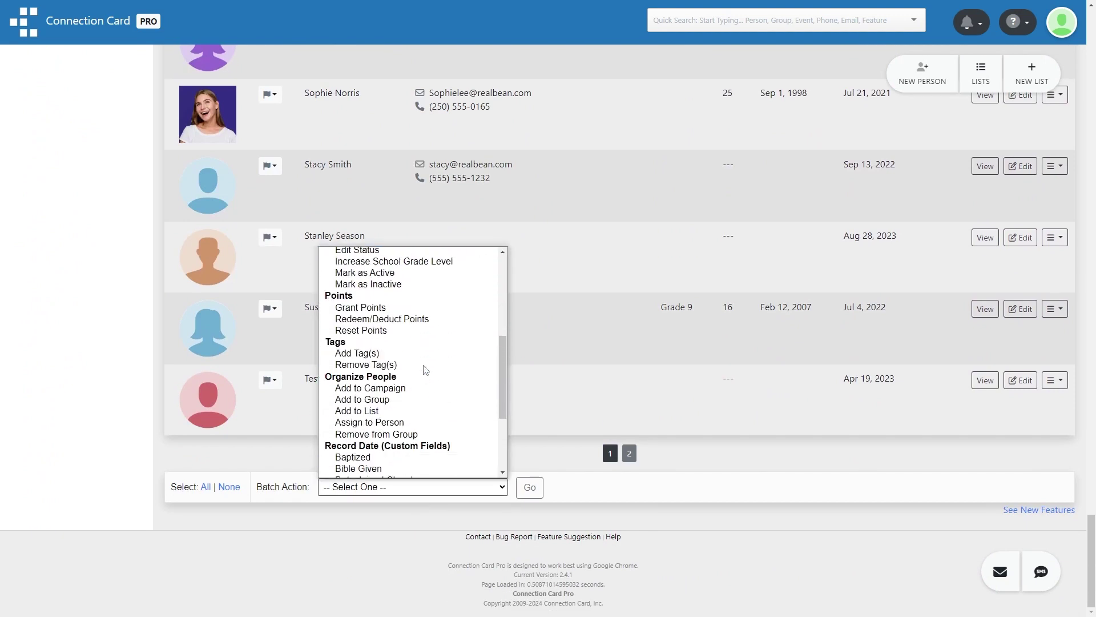
left_click(394, 391)
left_click(569, 491)
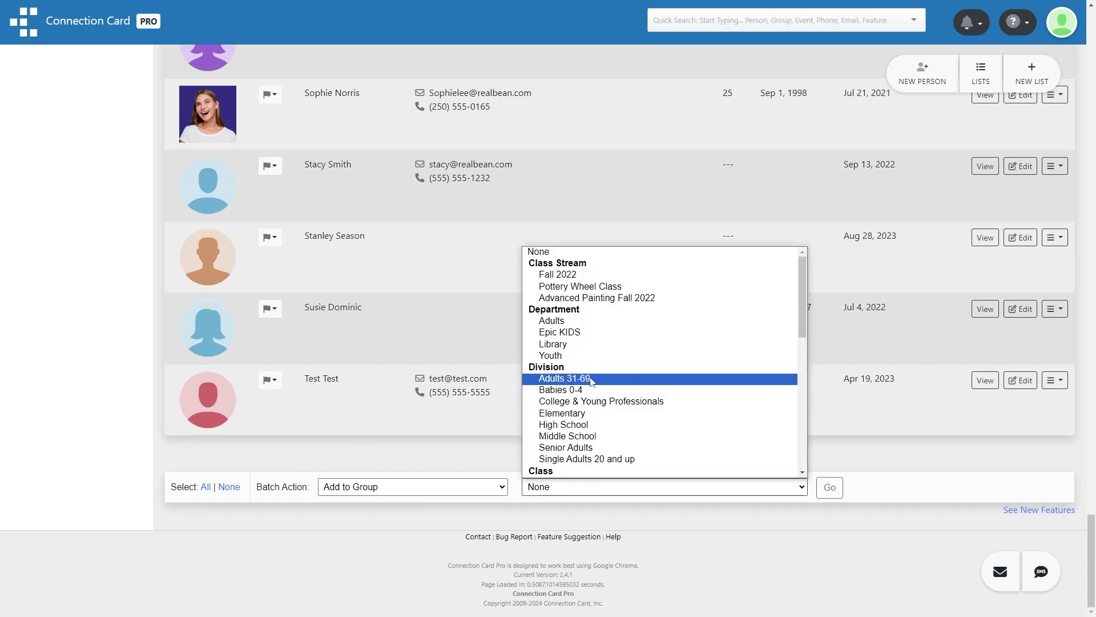
left_click(591, 380)
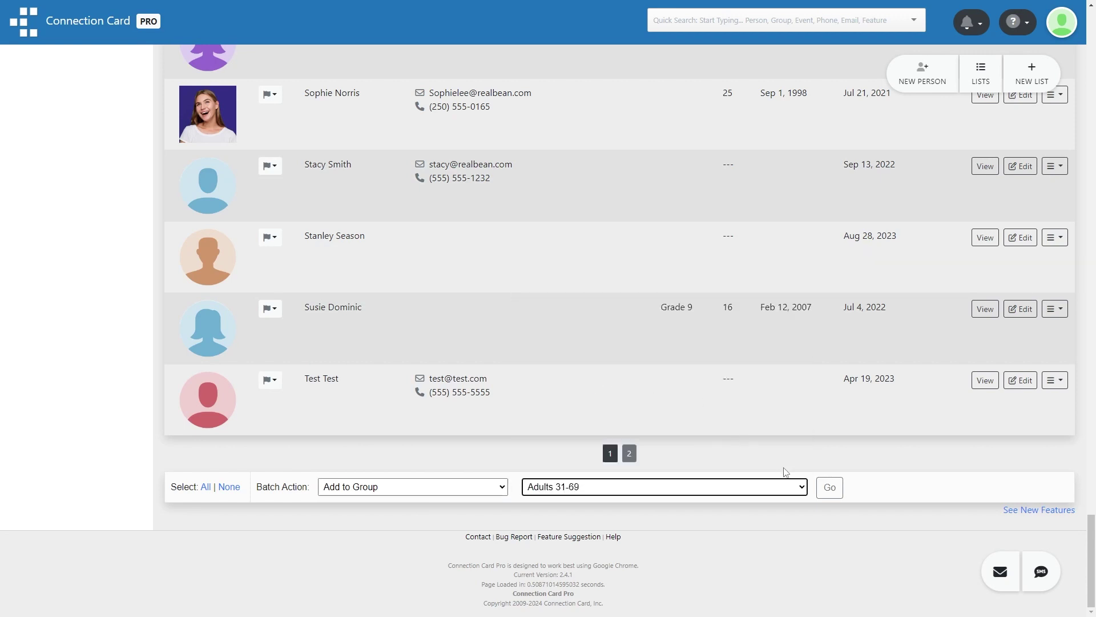
left_click(827, 487)
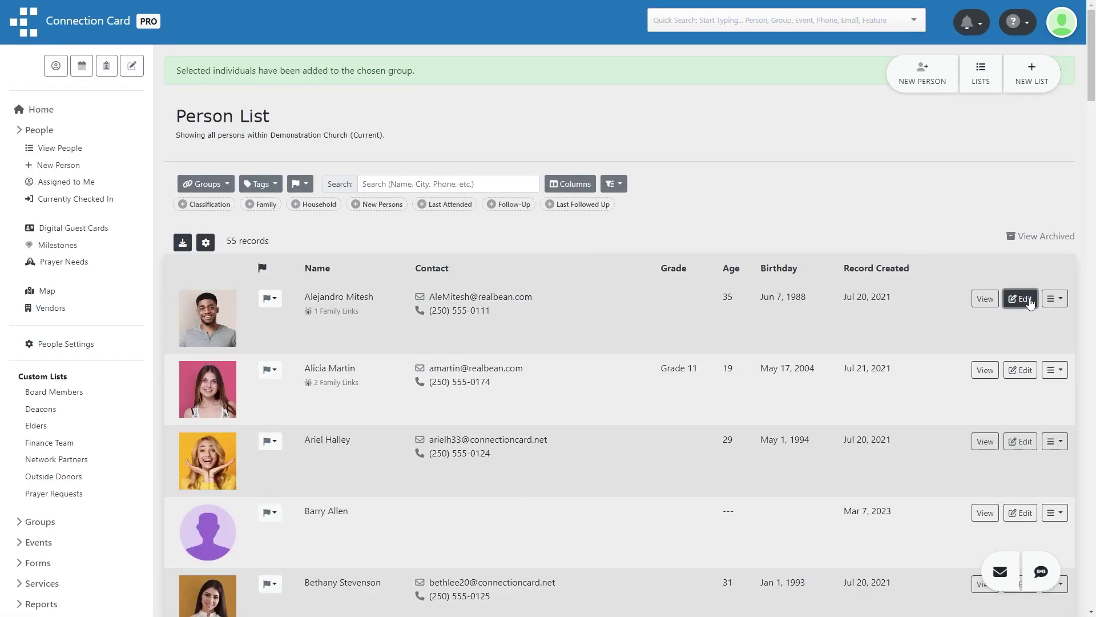
left_click(1030, 303)
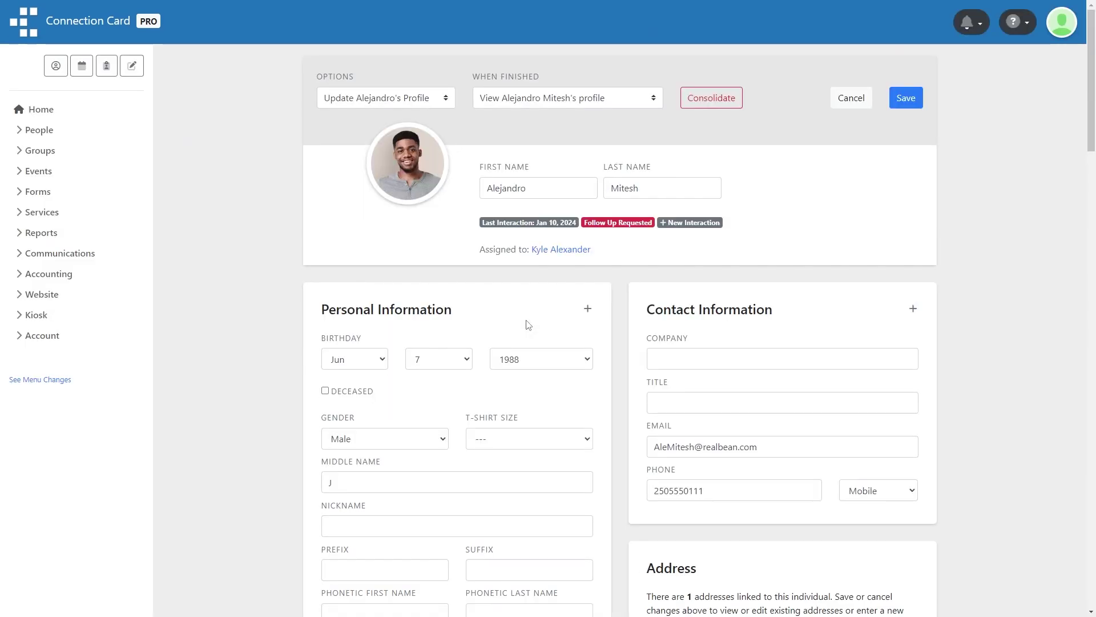
scroll(518, 321, "down", 4)
scroll(518, 322, "down", 5)
scroll(517, 320, "down", 6)
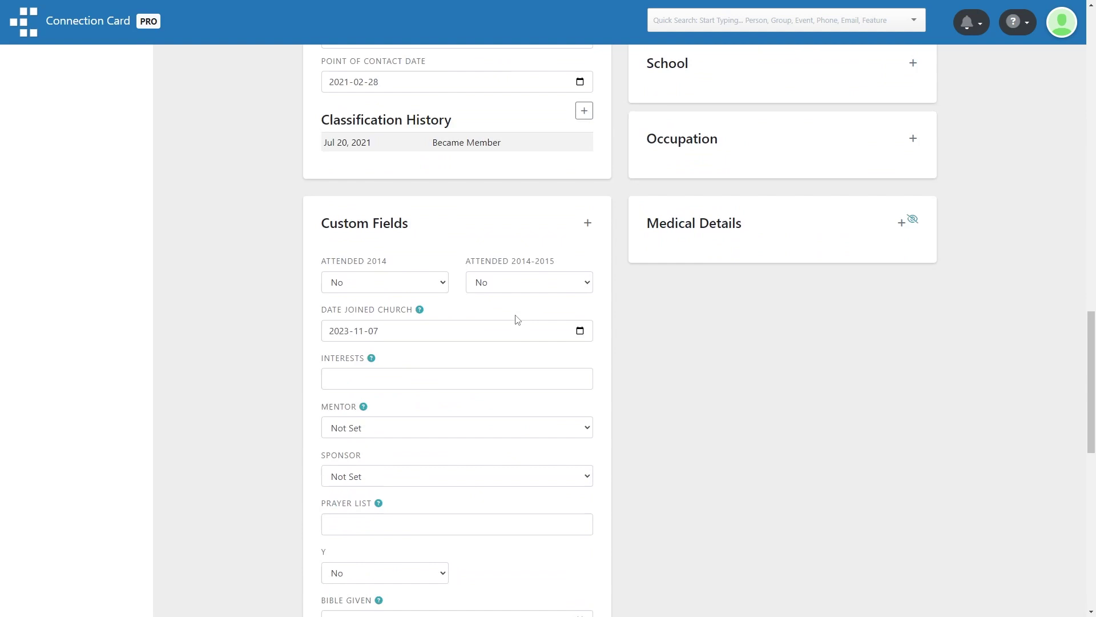
scroll(517, 319, "down", 6)
scroll(515, 318, "down", 3)
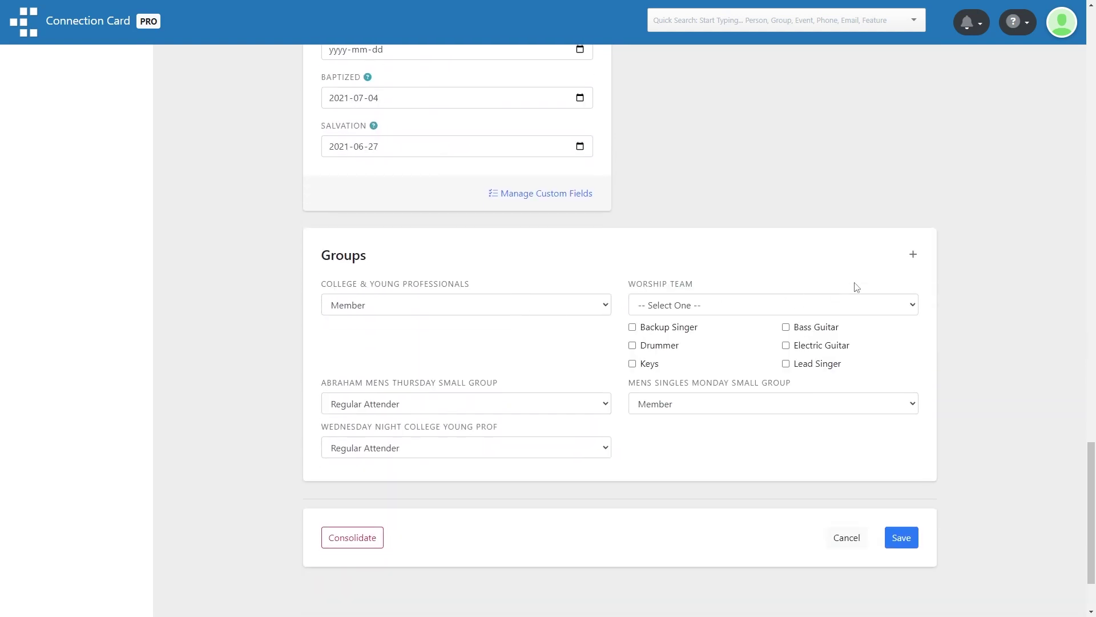
left_click(911, 255)
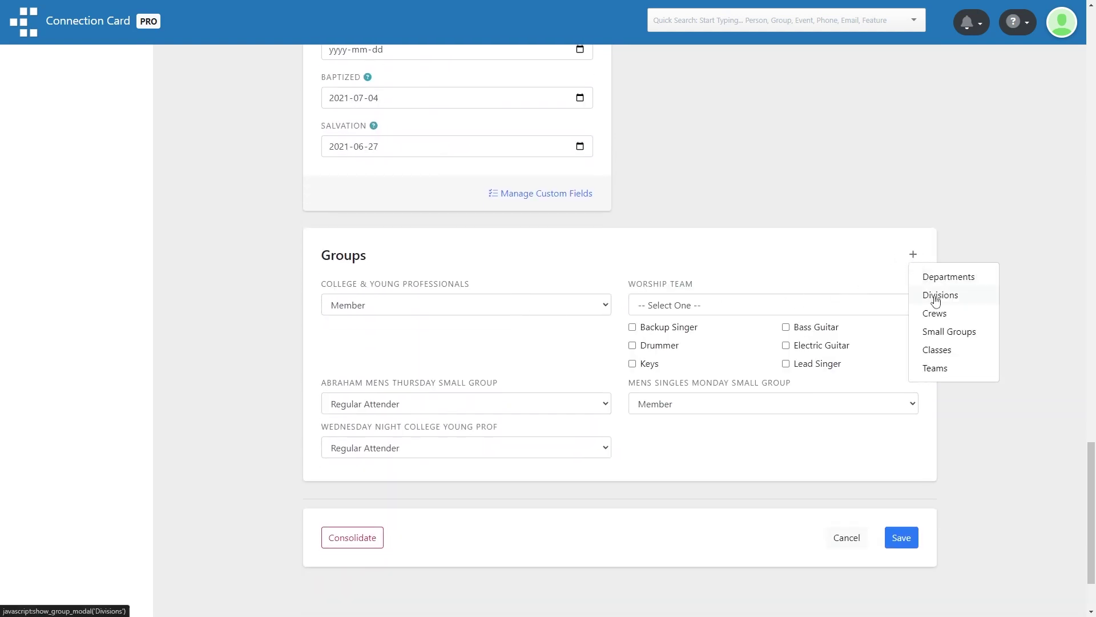
left_click(950, 276)
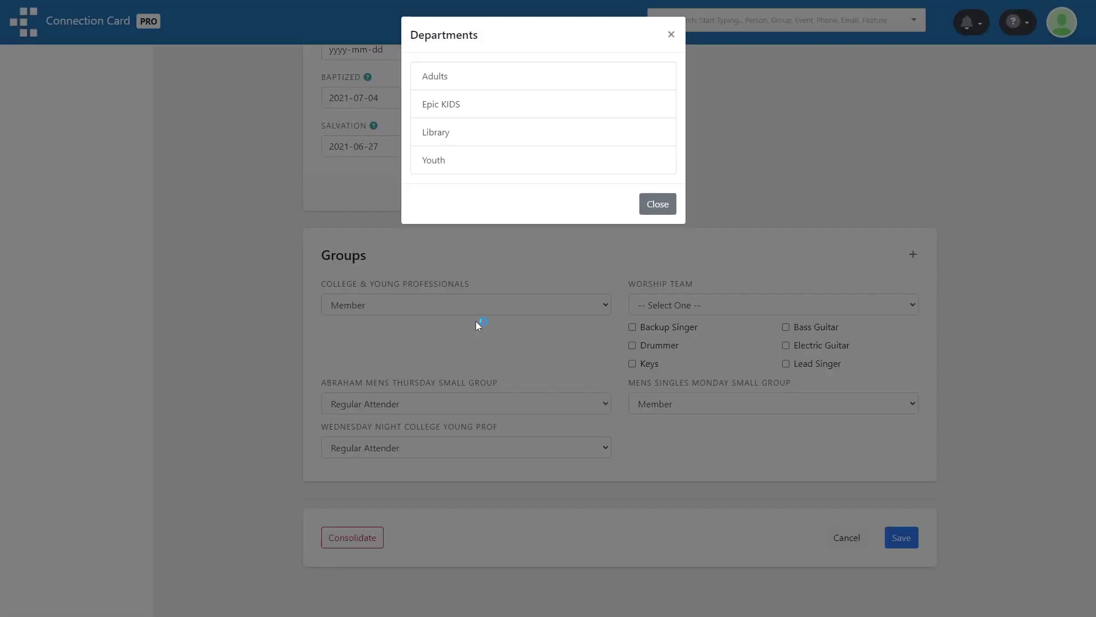
left_click(451, 89)
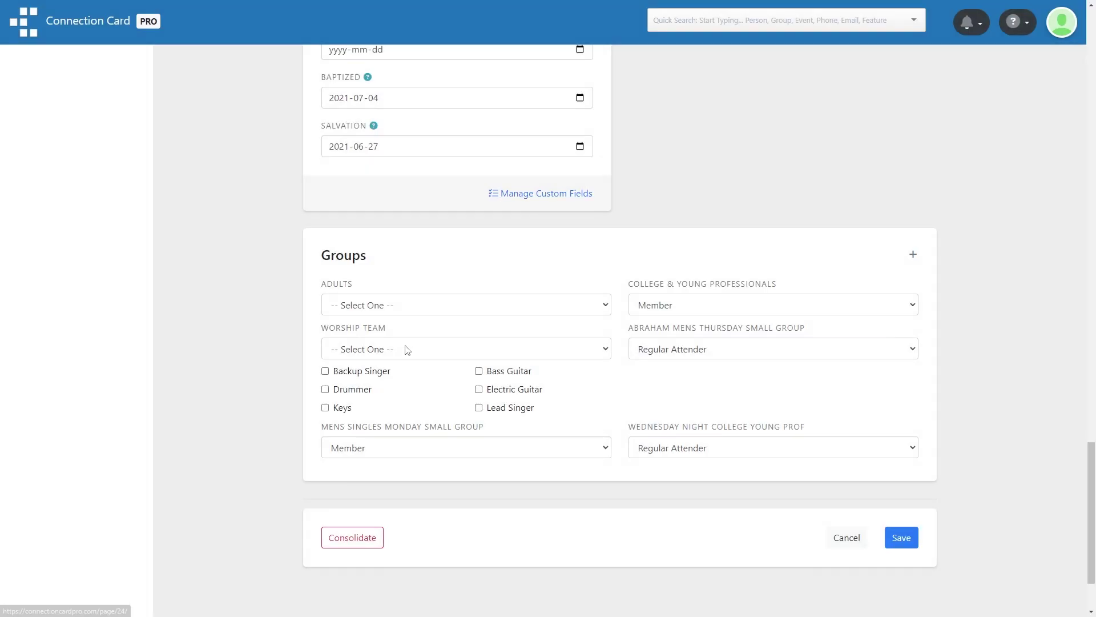
left_click(391, 307)
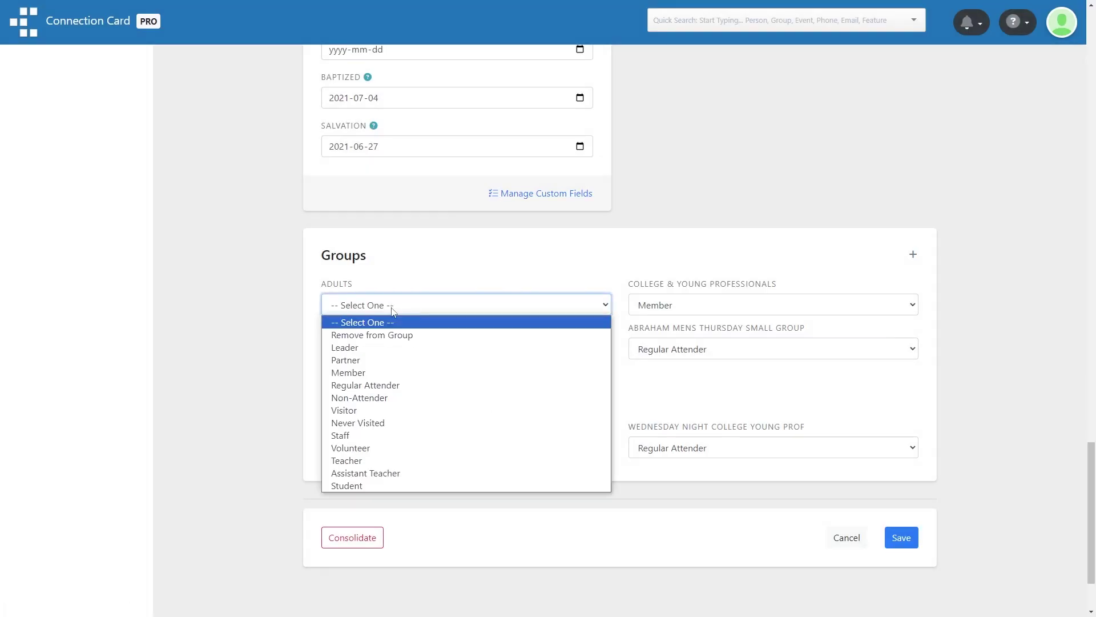
left_click(375, 373)
left_click(889, 539)
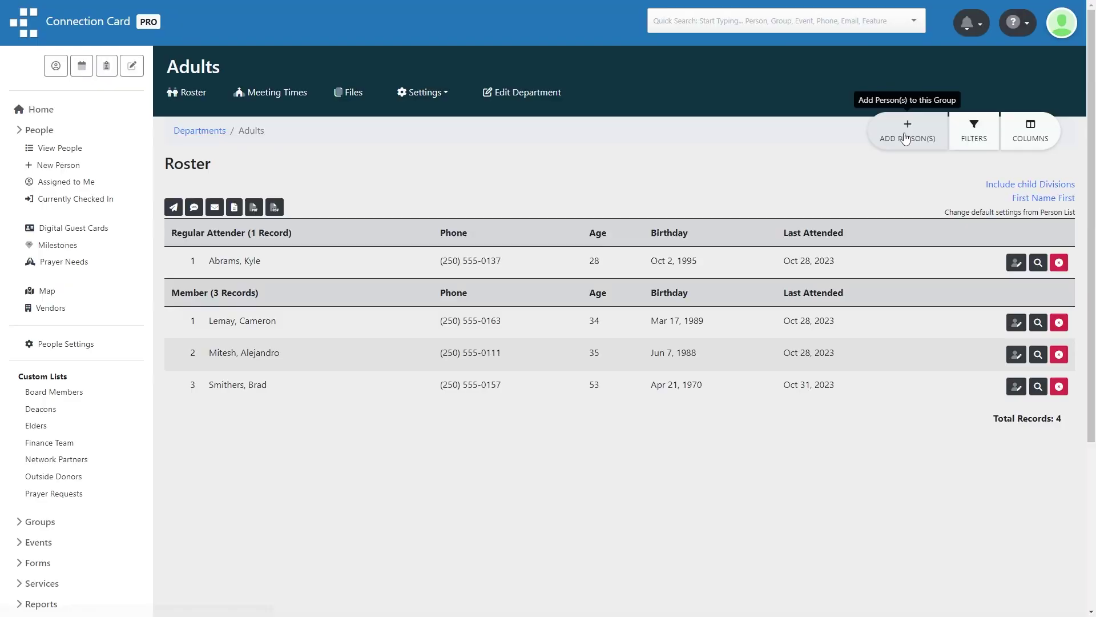
- Start adding people to the Adults roster with the Member classification
left_click(906, 140)
left_click(507, 294)
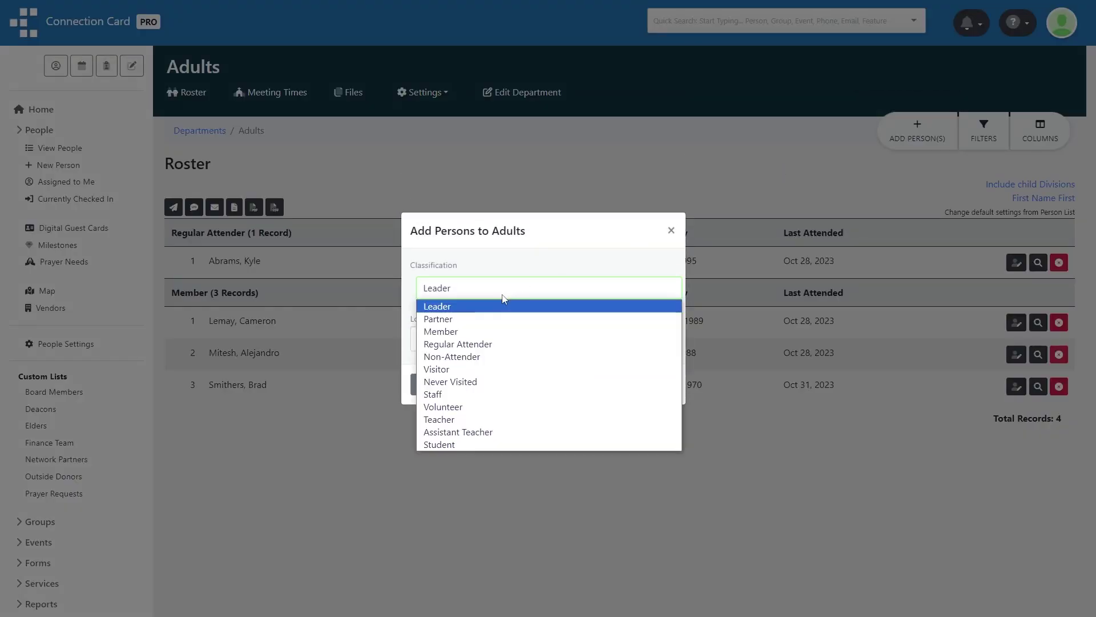
left_click(464, 333)
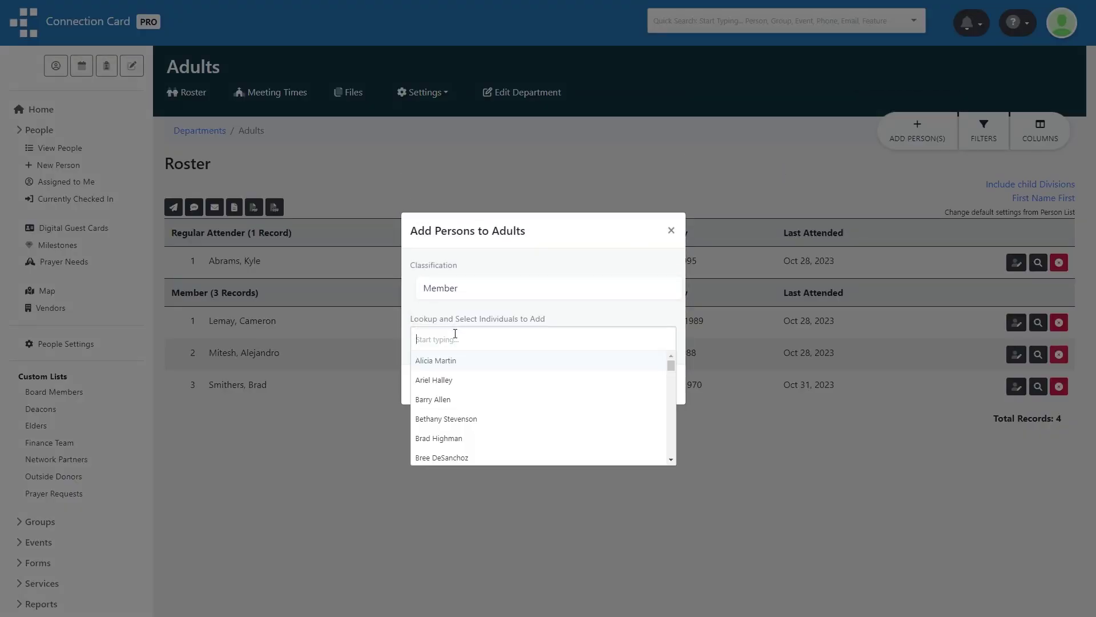
type("ali")
key("Return")
type("col")
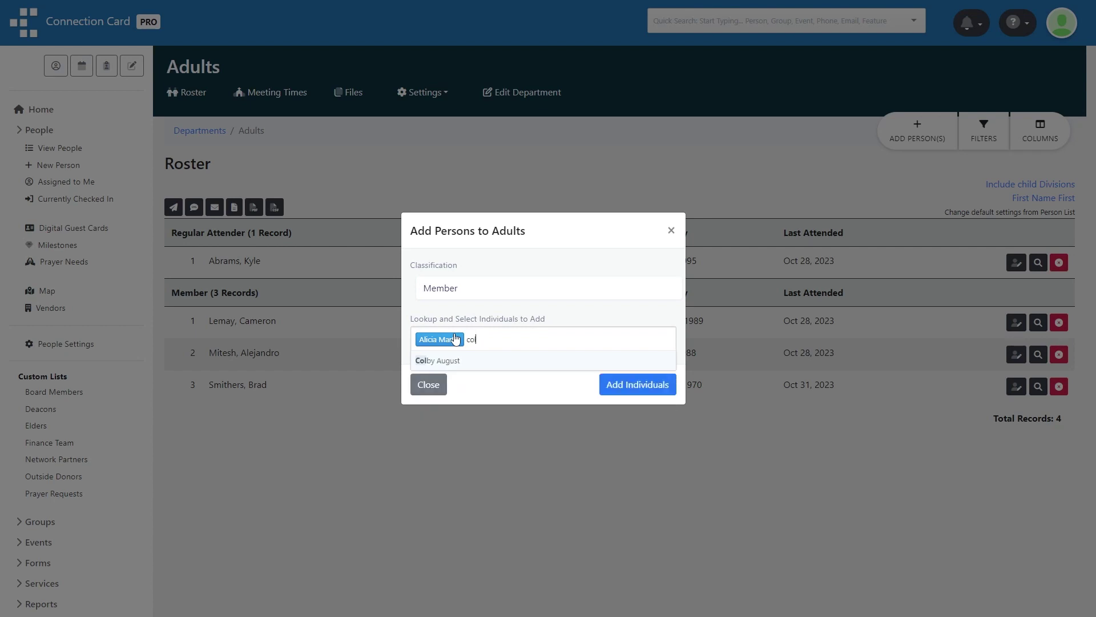
key("Return")
type("mar")
key("Return")
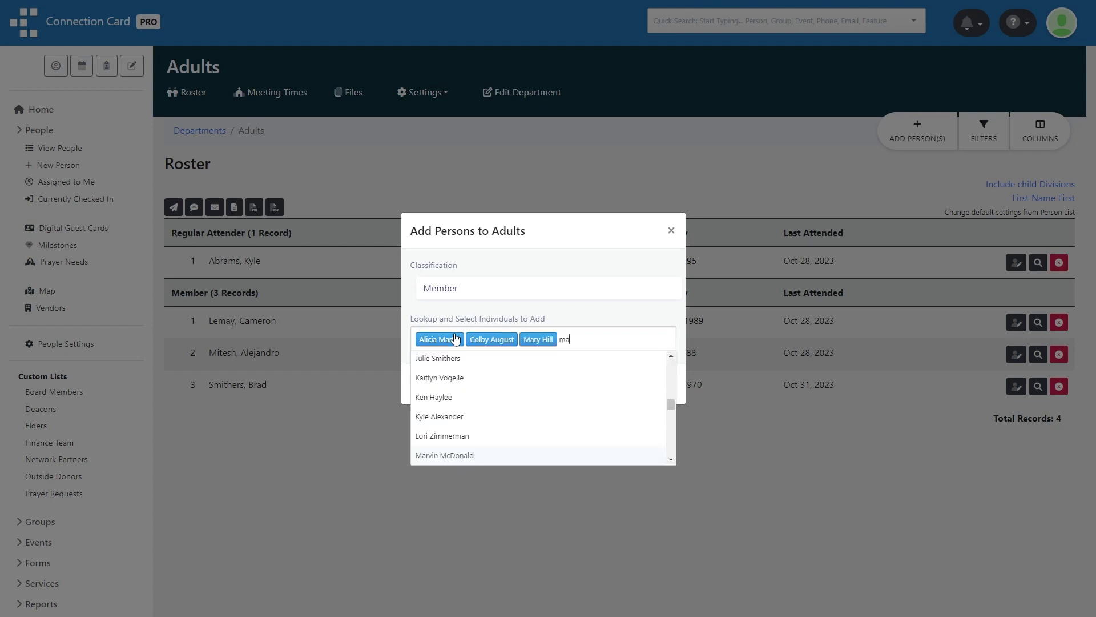
type("r")
key("Return")
left_click(612, 257)
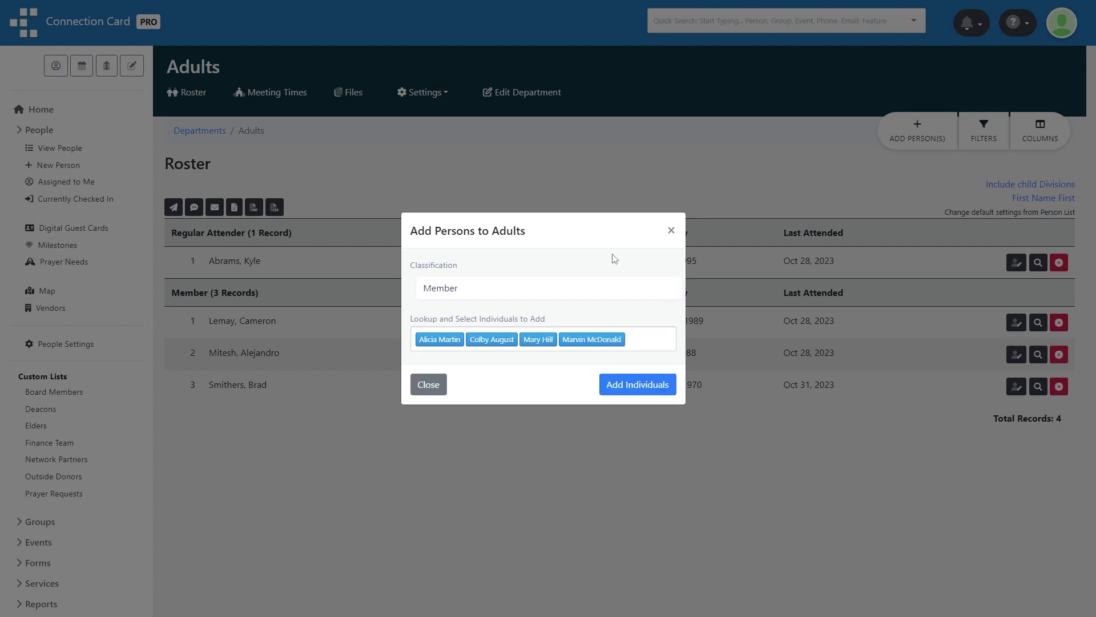
left_click(637, 385)
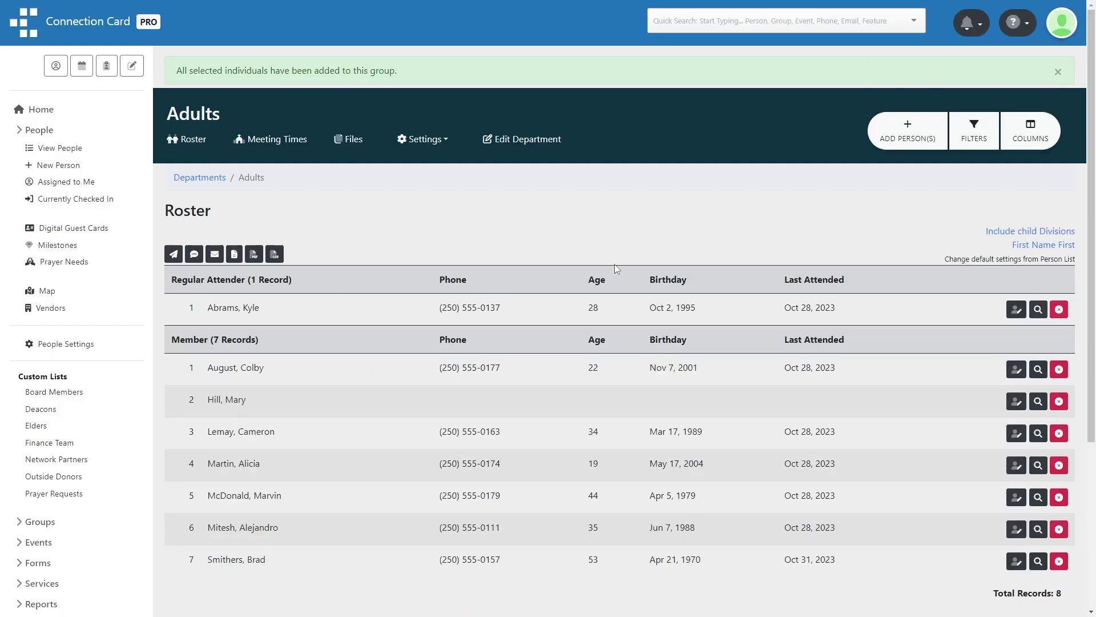
scroll(563, 261, "down", 1)
scroll(733, 291, "up", 1)
scroll(961, 353, "down", 1)
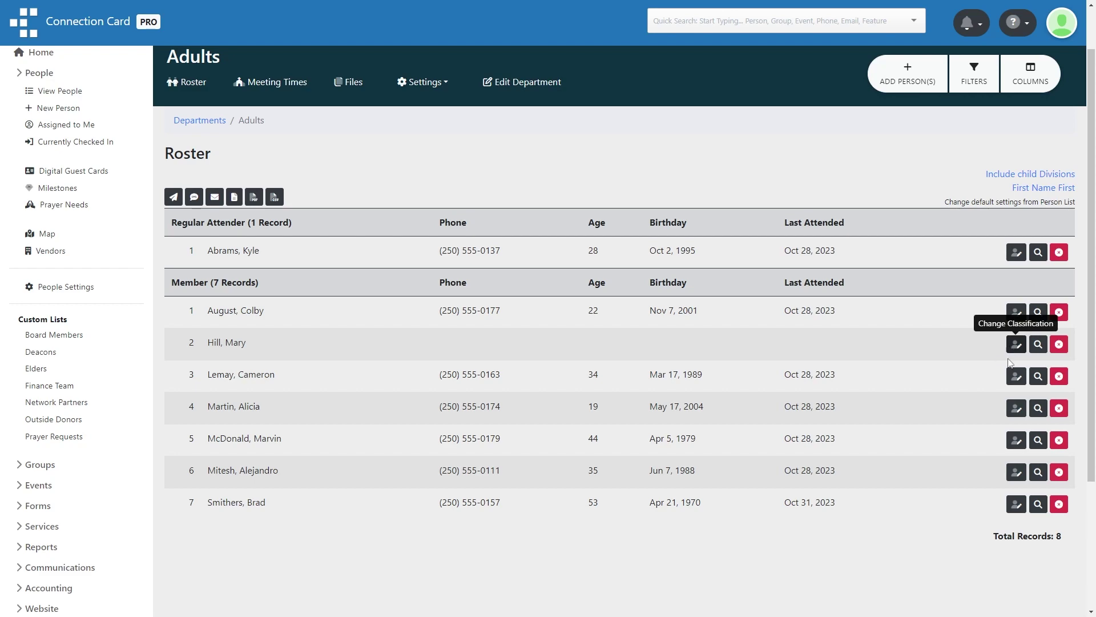
left_click(1015, 376)
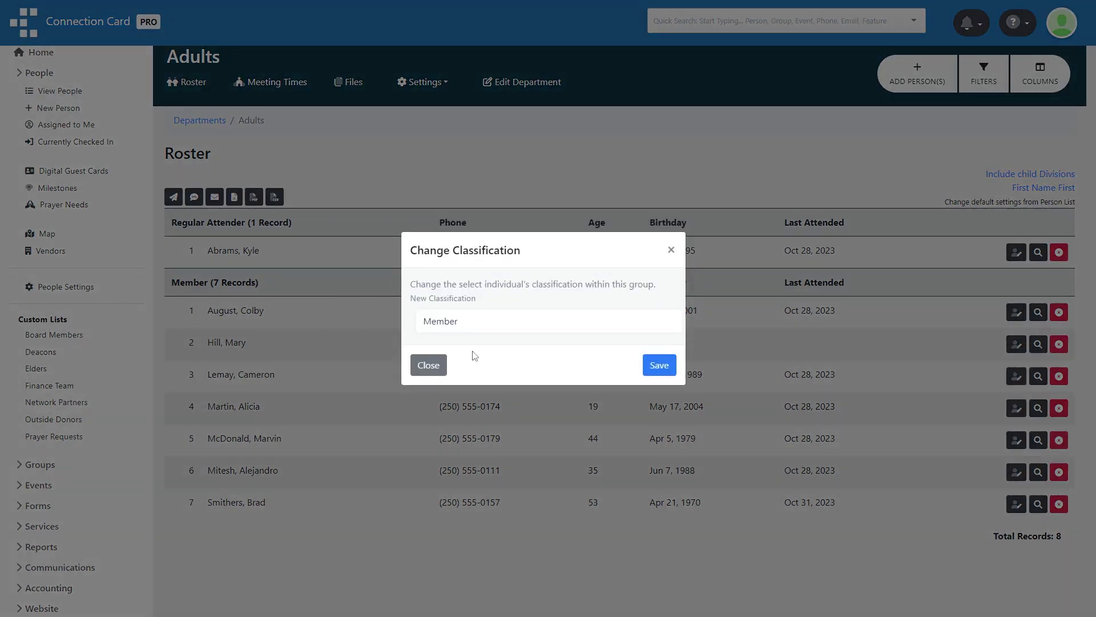
left_click(441, 327)
left_click(467, 335)
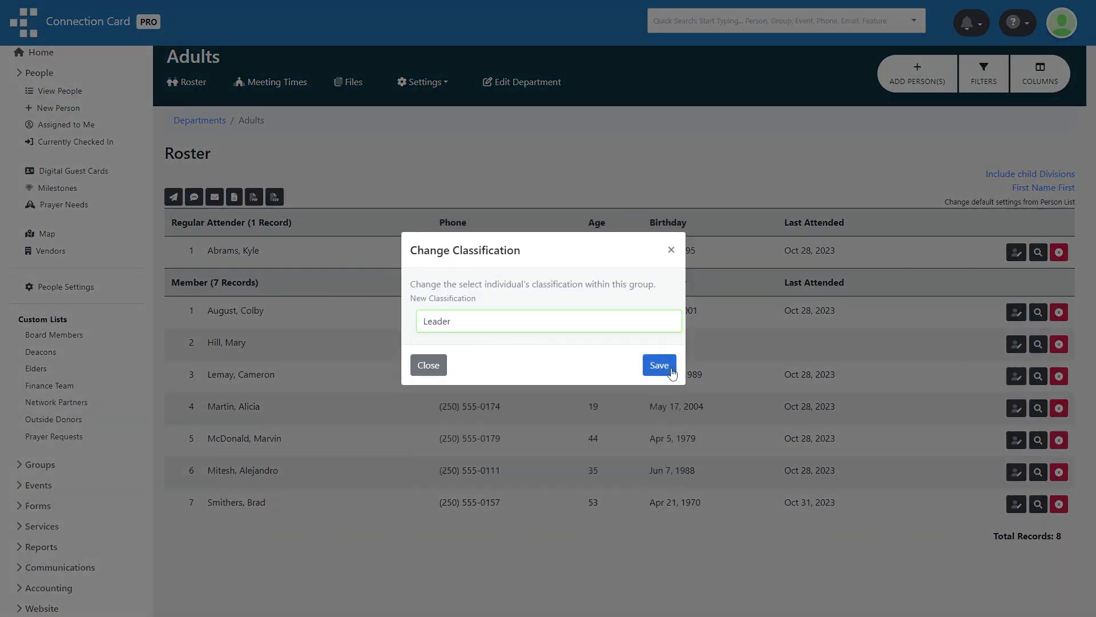
left_click(659, 365)
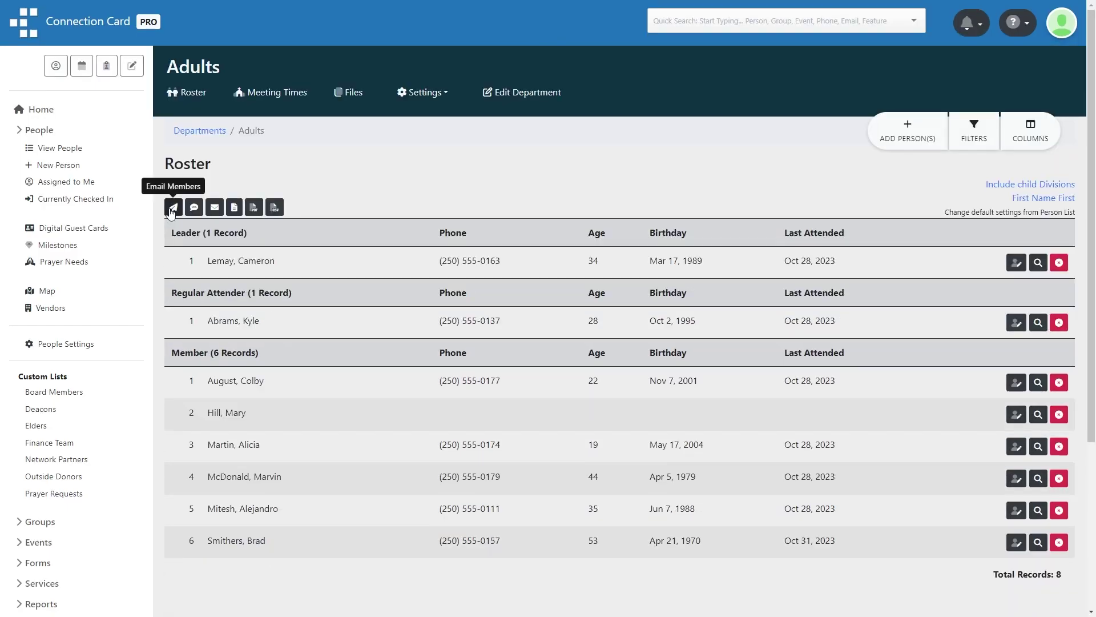
- Briefly open the text composer, then add Status and School roster columns, leaving Email off
left_click(193, 208)
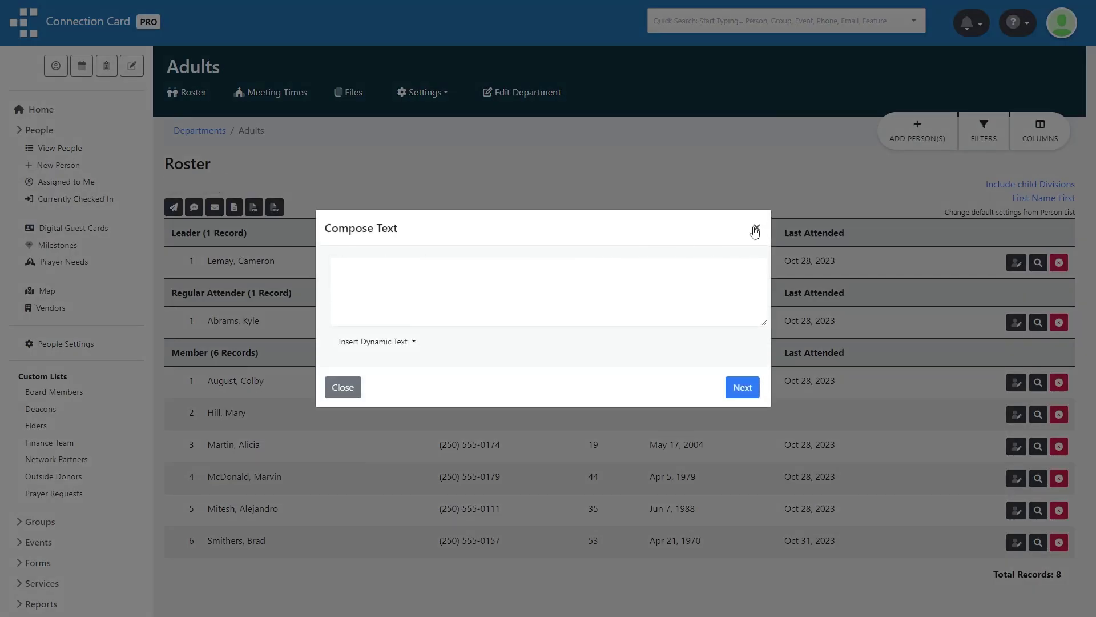
left_click(755, 228)
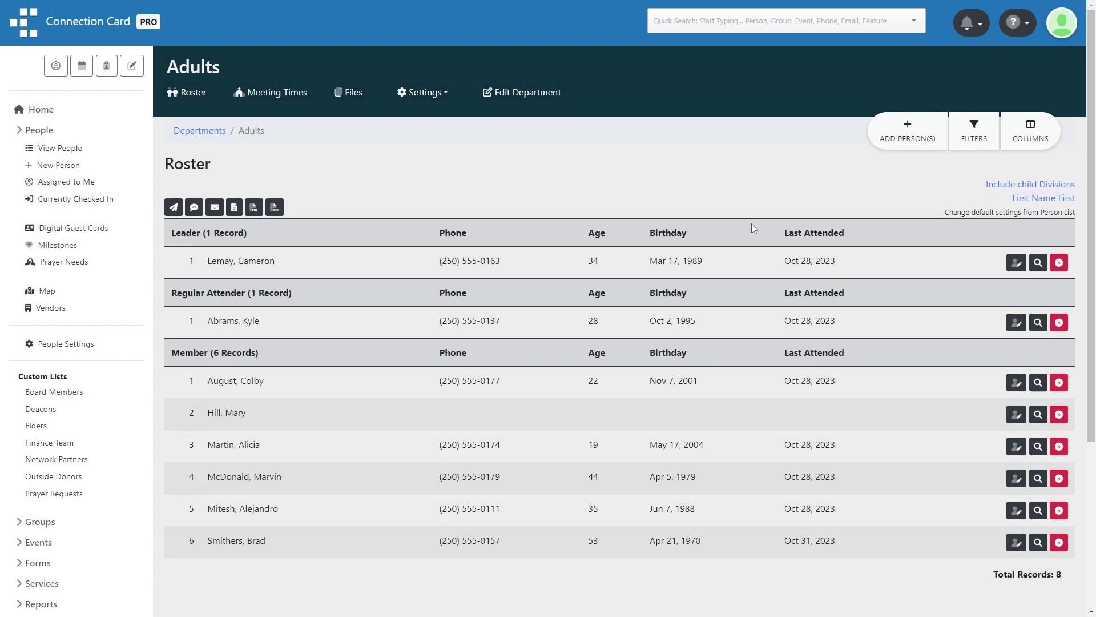
left_click(1025, 142)
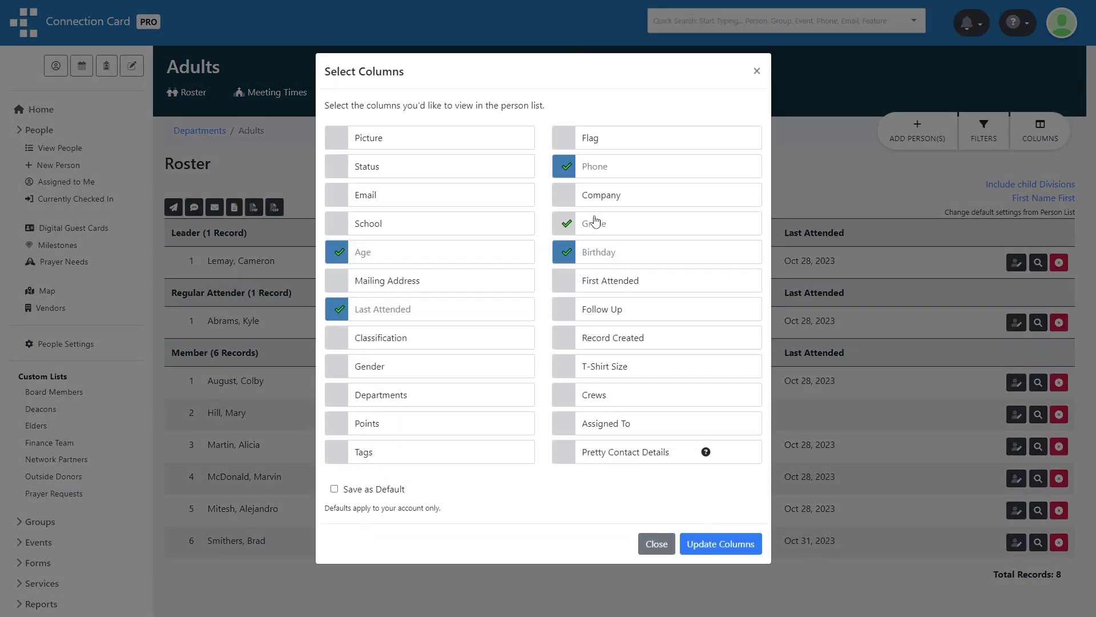
left_click(468, 204)
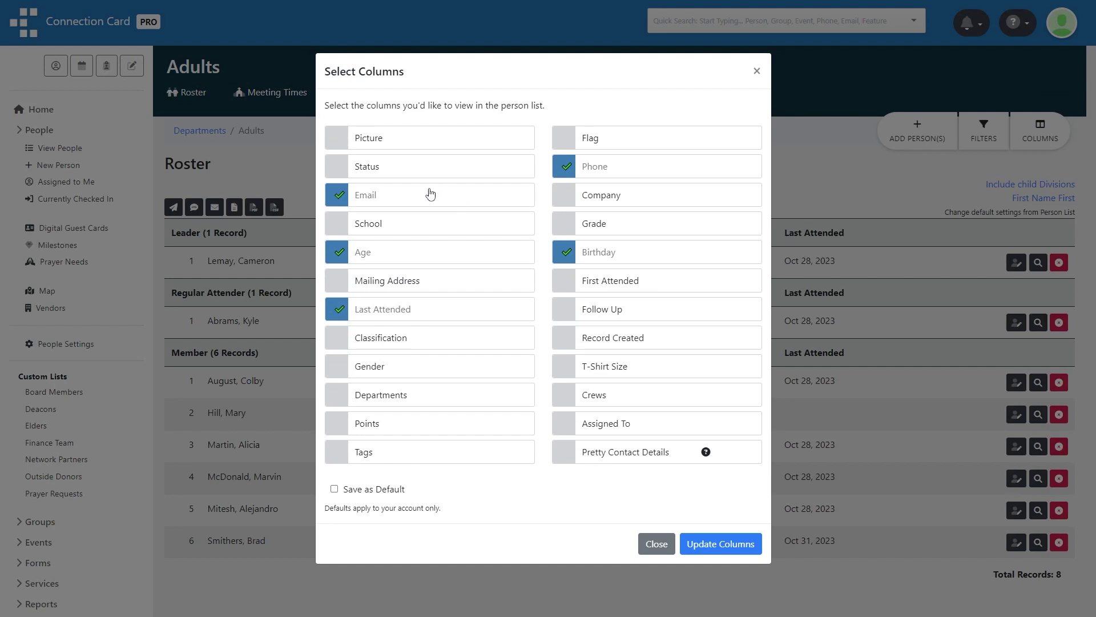
left_click(418, 173)
left_click(415, 196)
left_click(410, 232)
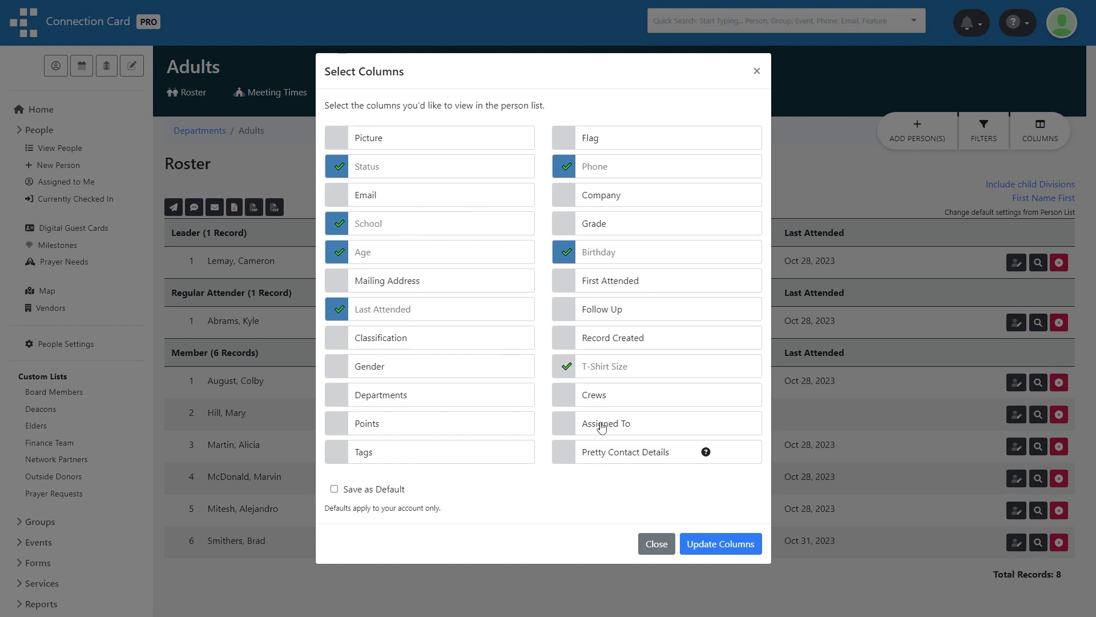
left_click(711, 546)
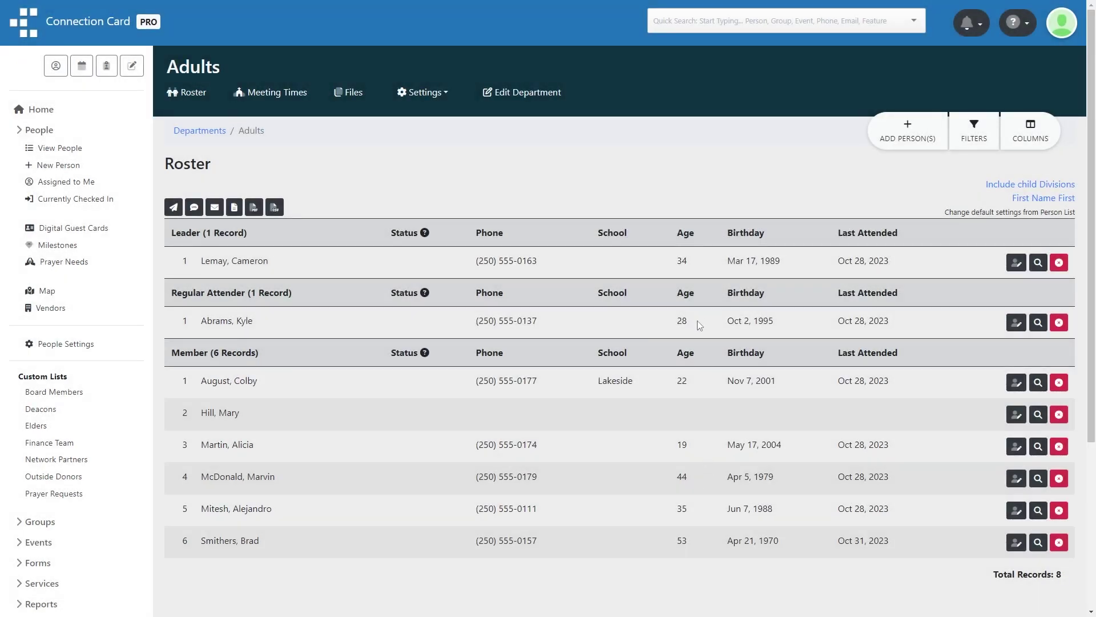
- In the Adults person list, drag-select the first three rows and show the batch action list
left_click(974, 130)
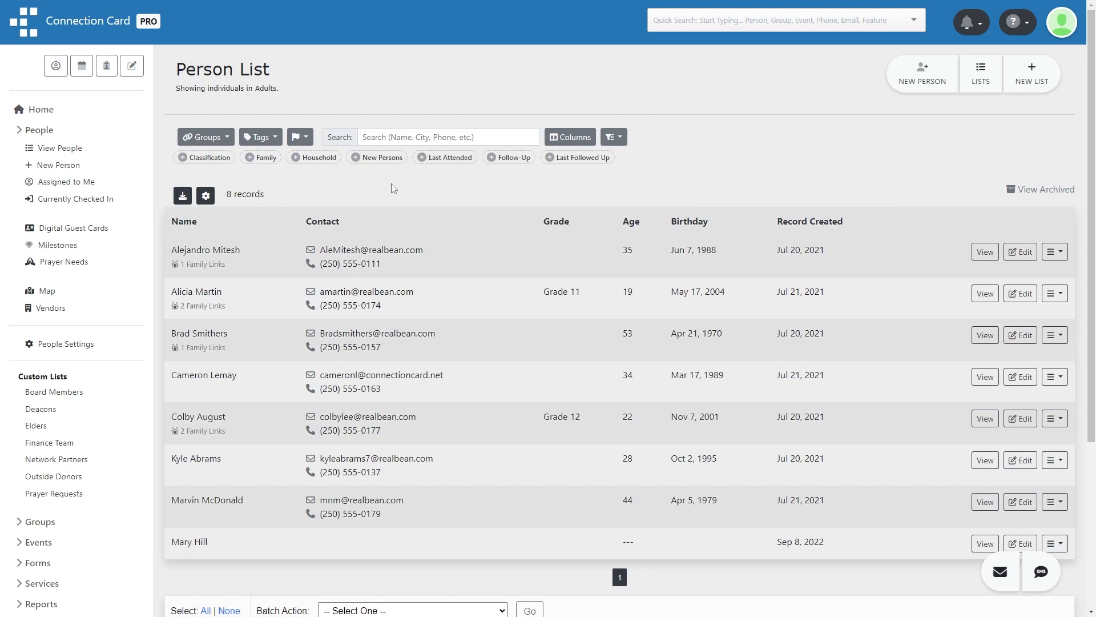
left_click(262, 158)
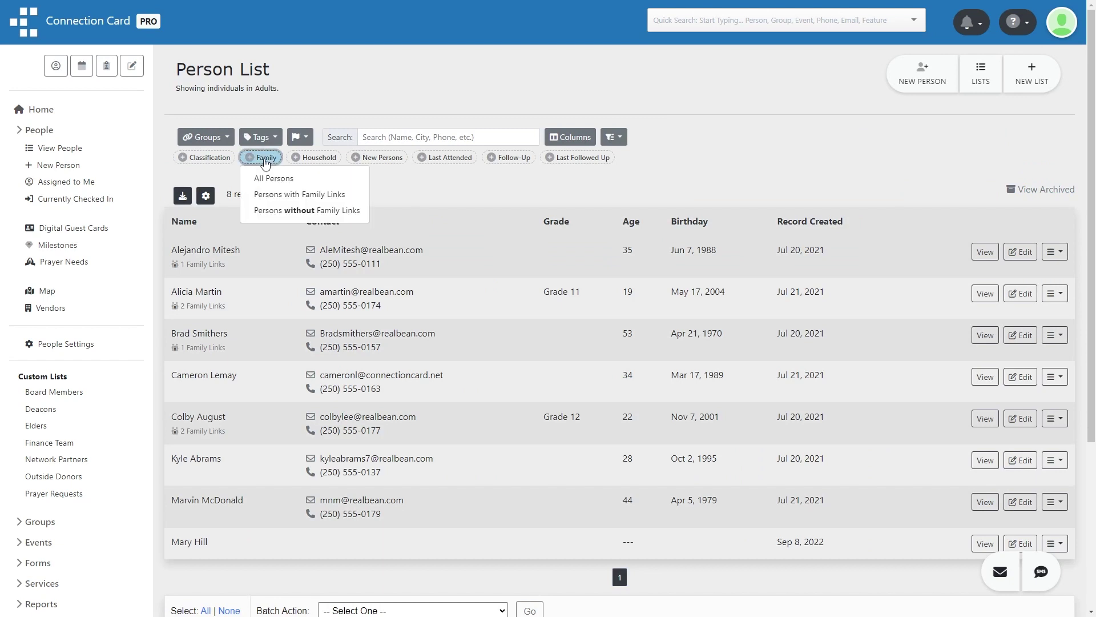
left_click(379, 159)
left_click_drag(440, 272, 434, 340)
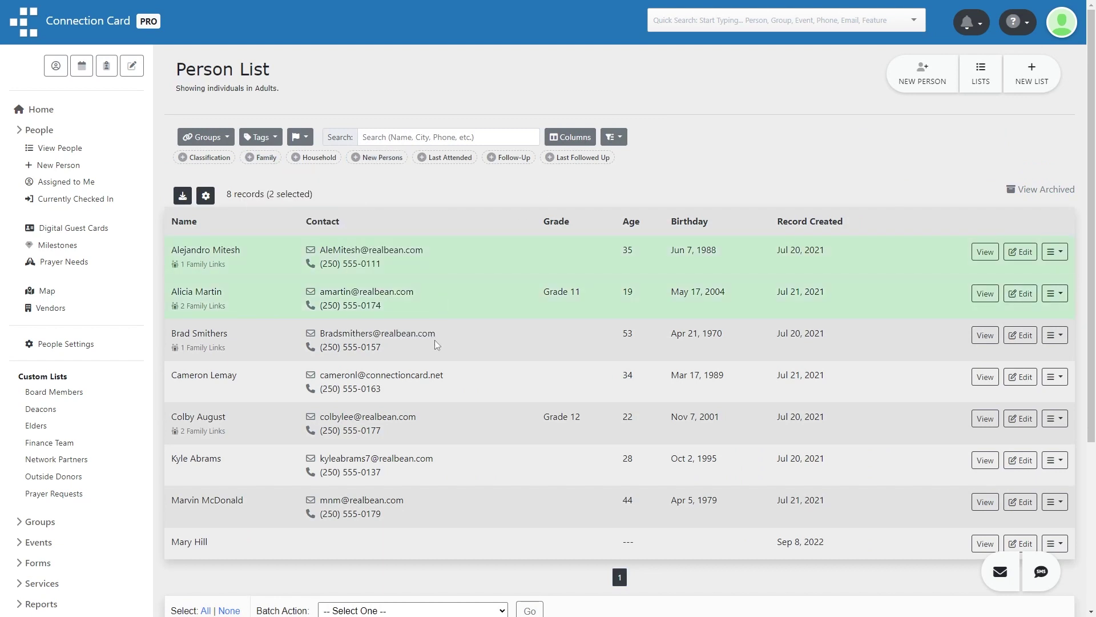
scroll(448, 376, "down", 2)
left_click(413, 554)
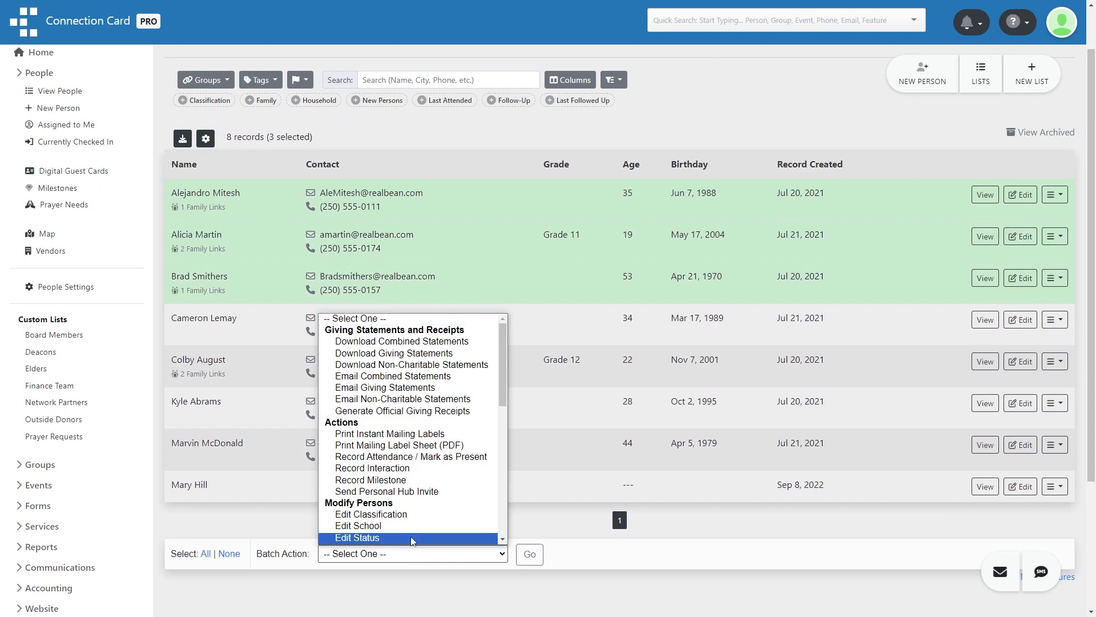
scroll(408, 433, "down", 5)
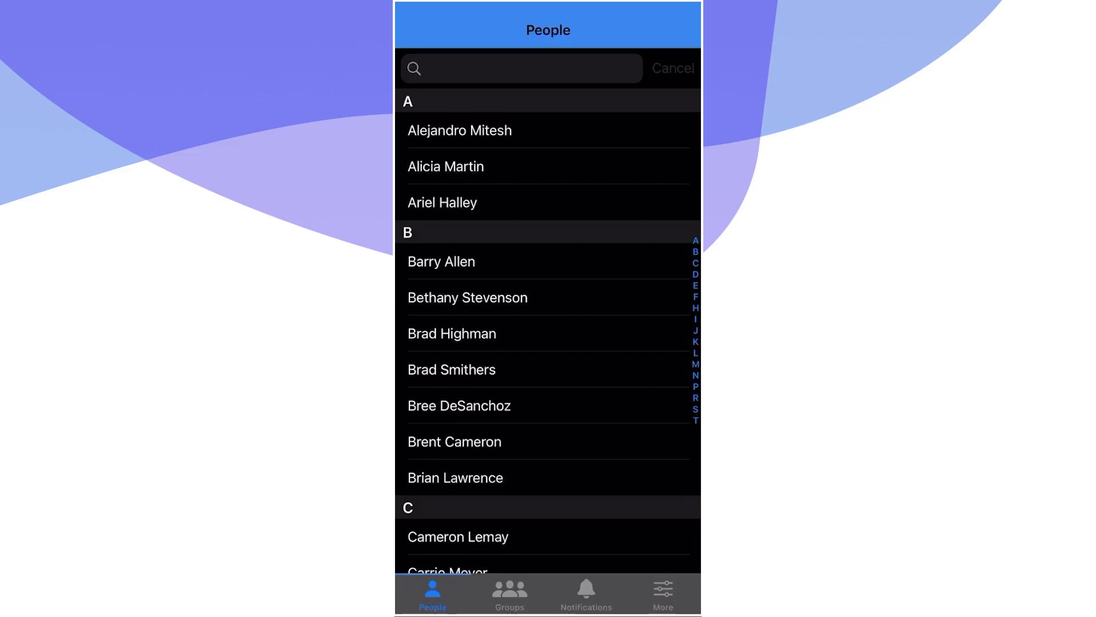
scroll(548, 343, "down", 3)
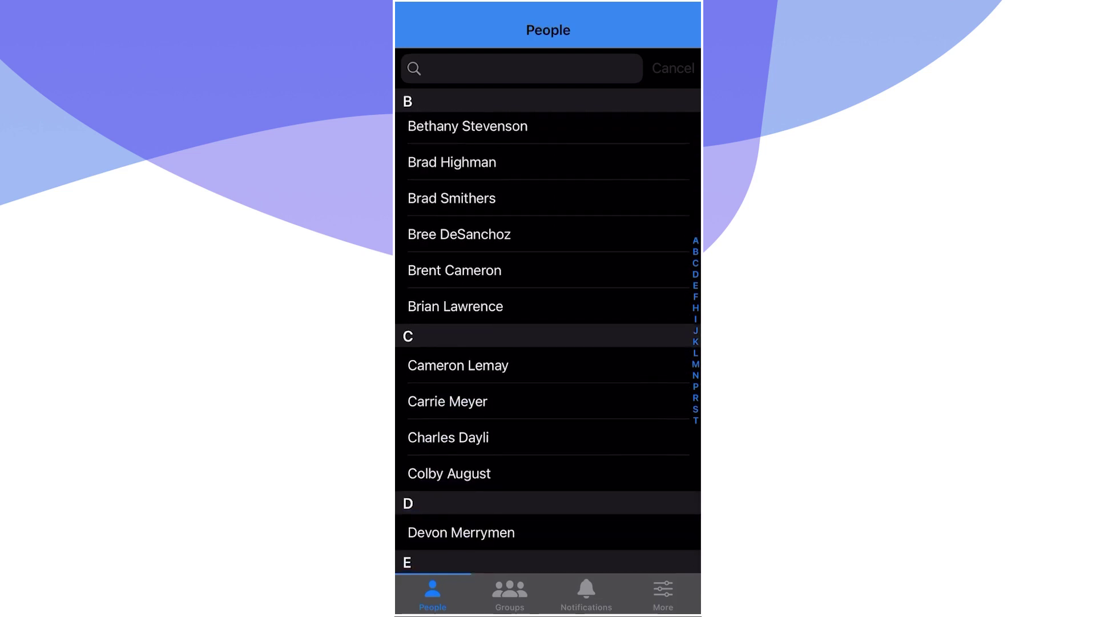
- Switch to the app's Groups tab and open Adults under Departments
left_click(510, 594)
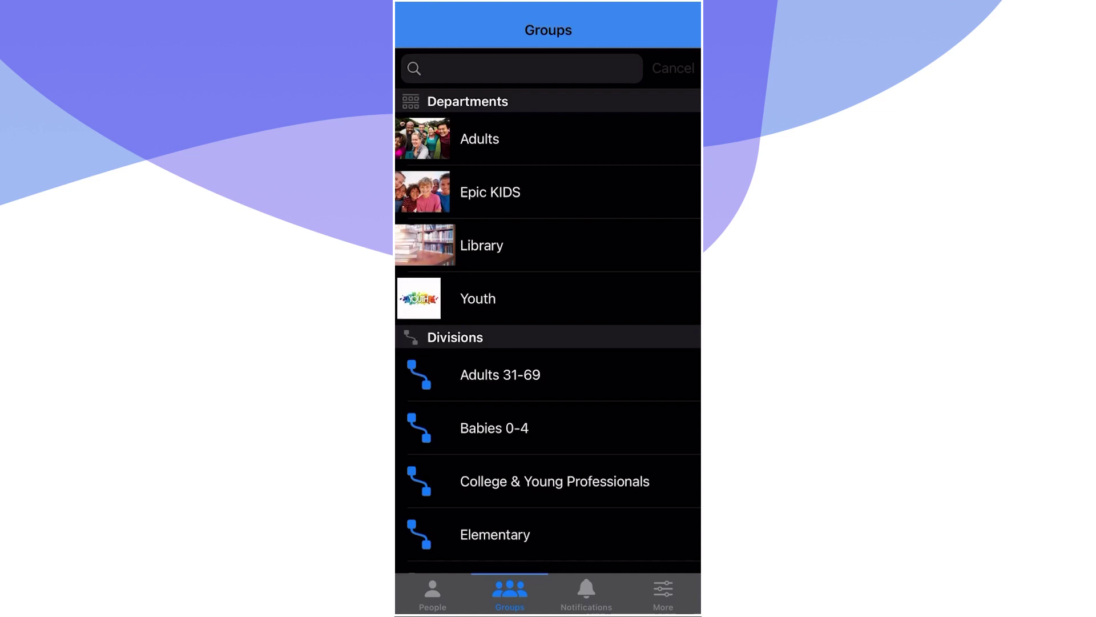
left_click(480, 139)
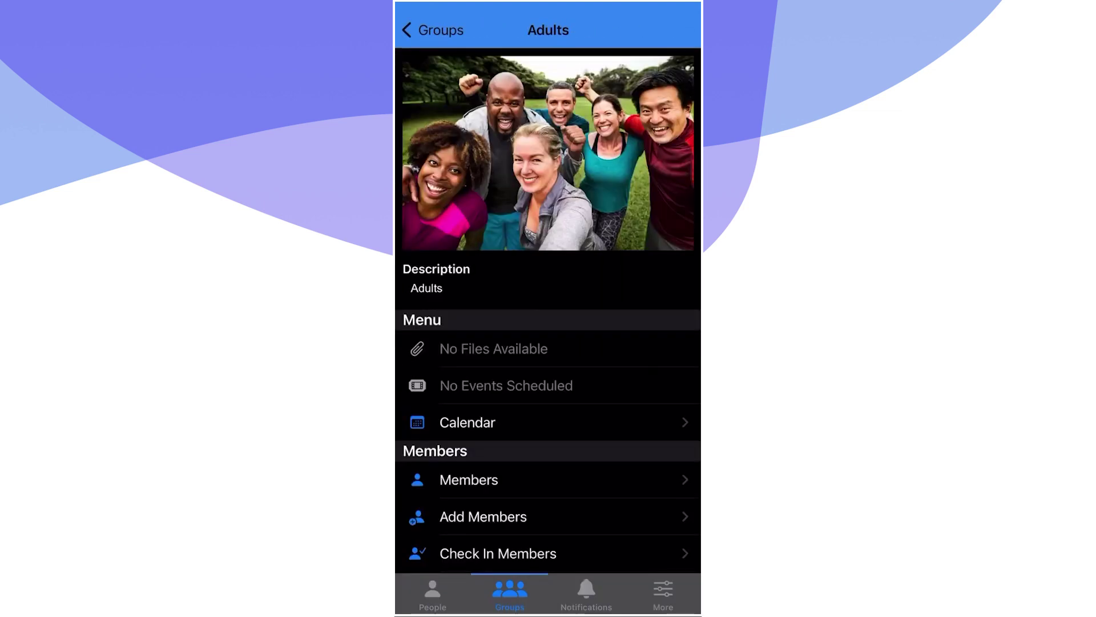
scroll(548, 309, "down", 1)
- Show the Adults members and bring up the Add a Person to the Group sheet
left_click(468, 442)
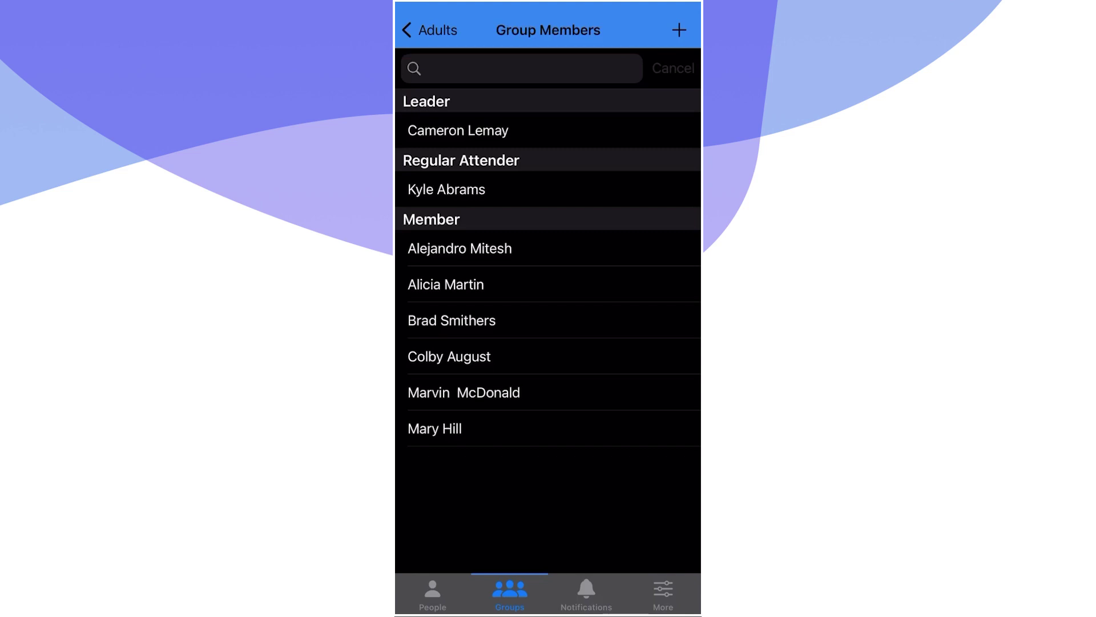
left_click(678, 30)
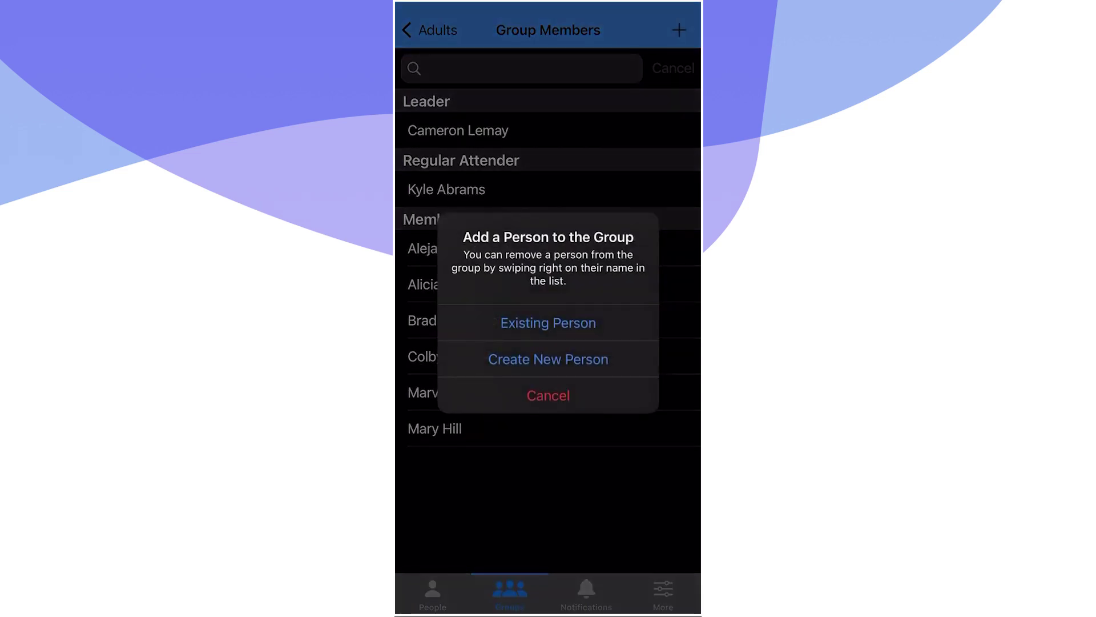